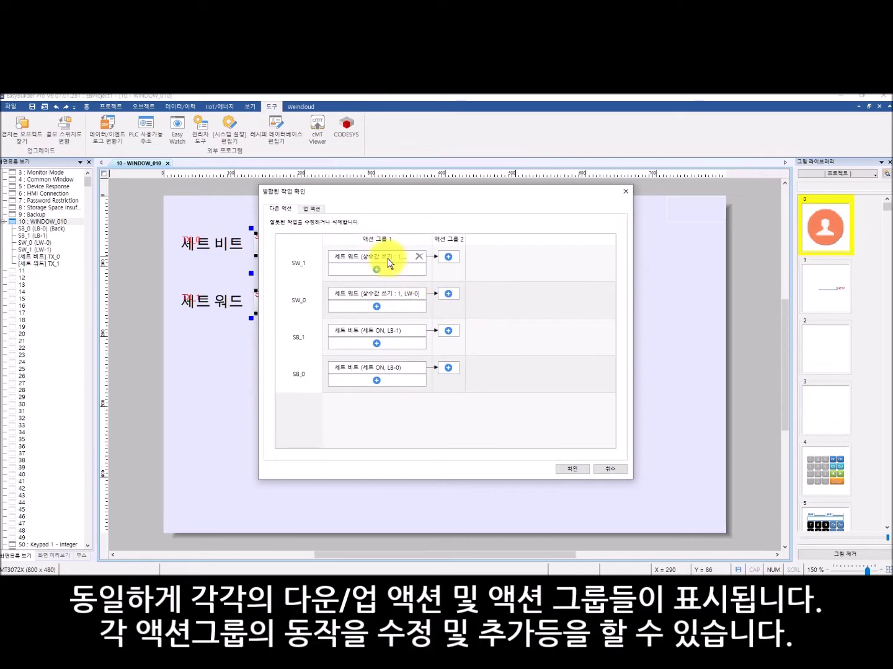
Examine SB_0's Set Bit style options and the action types that can be added to its action group 1
{"action": "double_click", "coordinate": [388, 371]}
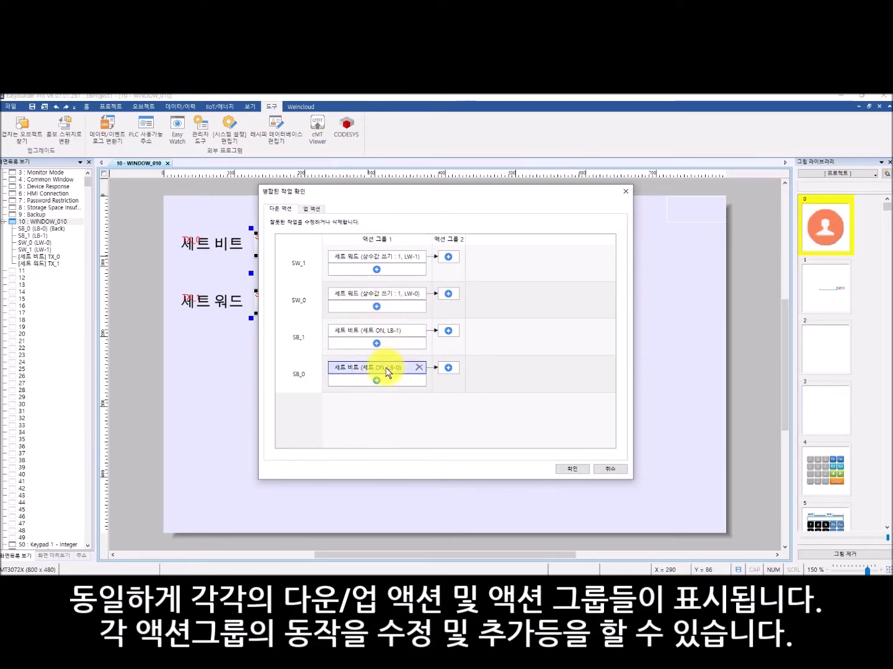
{"action": "left_click", "coordinate": [517, 309]}
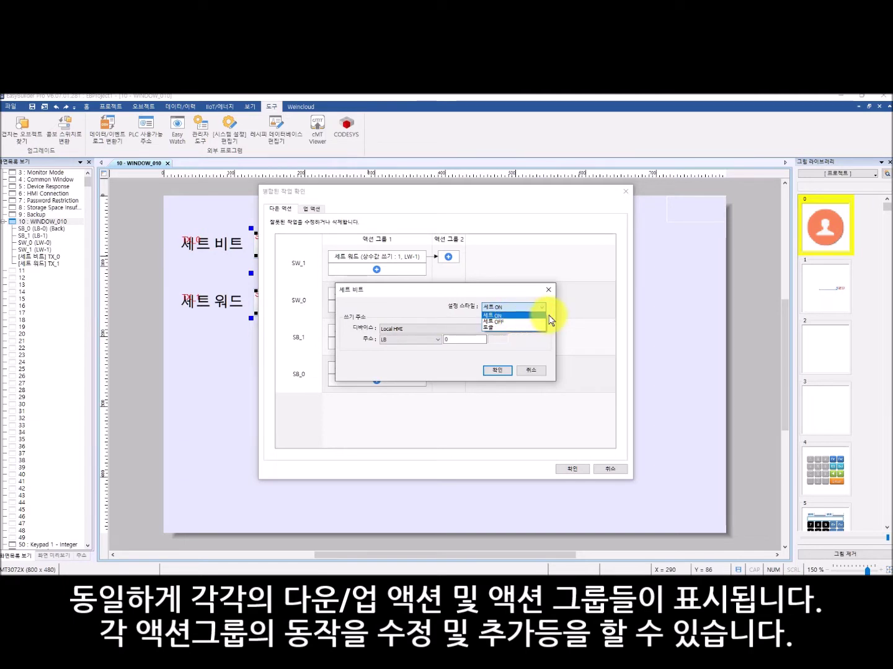
{"action": "left_click", "coordinate": [538, 372]}
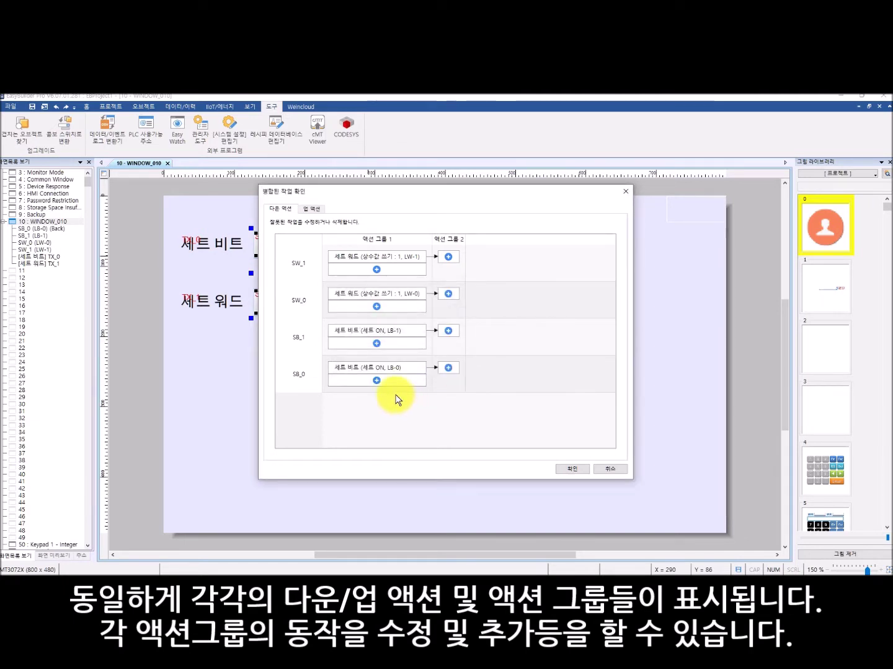
{"action": "left_click", "coordinate": [377, 380]}
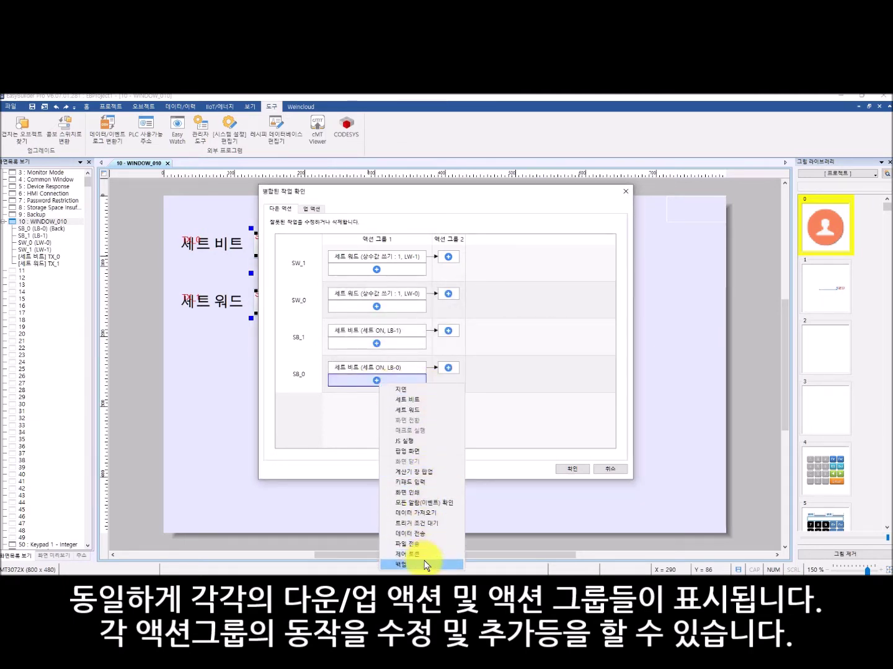
{"action": "left_click", "coordinate": [543, 463]}
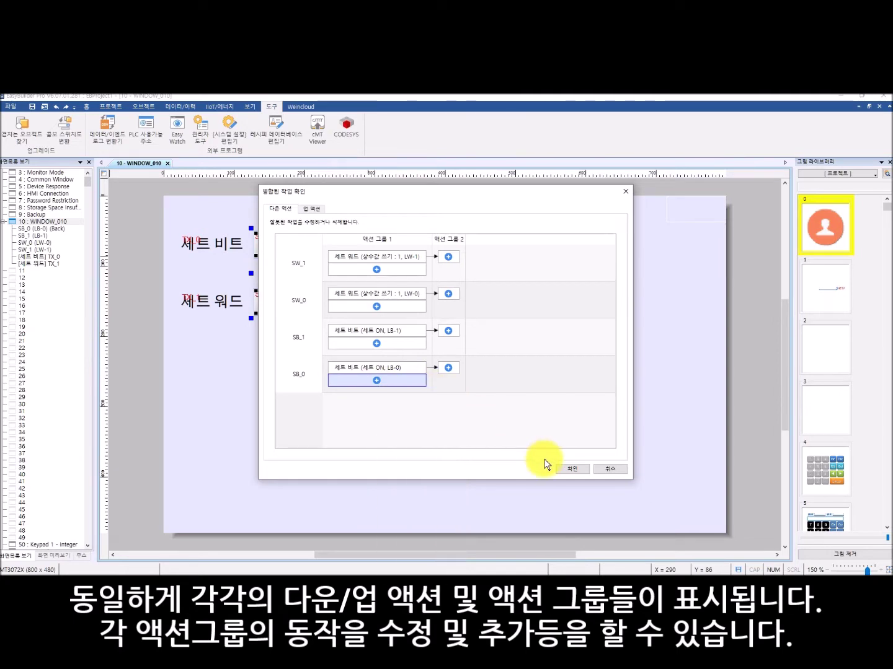
Confirm the conversion of SW_1, SW_0, SB_1 and SB_0 into one combo switch and review its down and up actions
{"action": "left_click", "coordinate": [577, 471]}
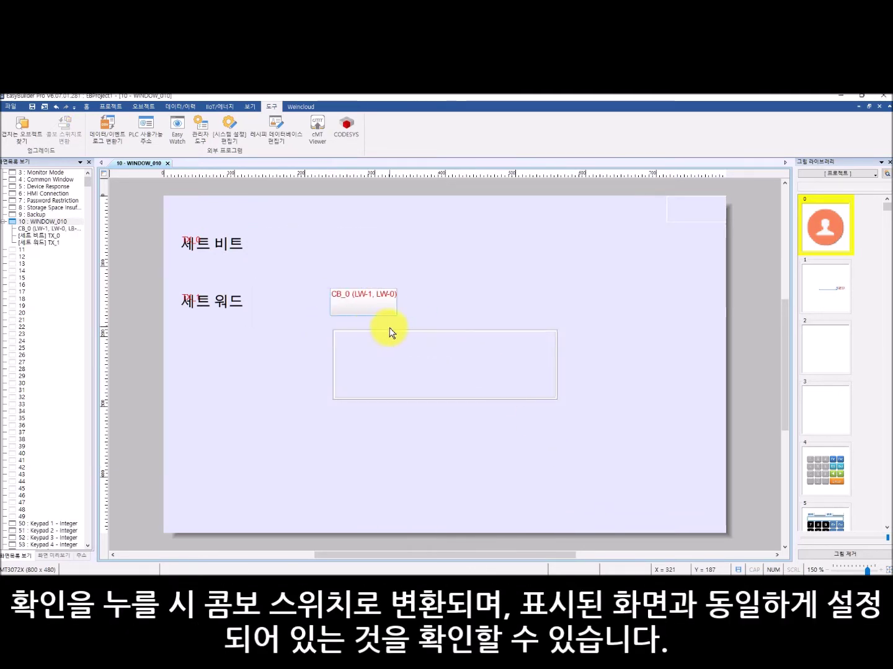
{"action": "left_click", "coordinate": [374, 313]}
{"action": "double_click", "coordinate": [374, 313]}
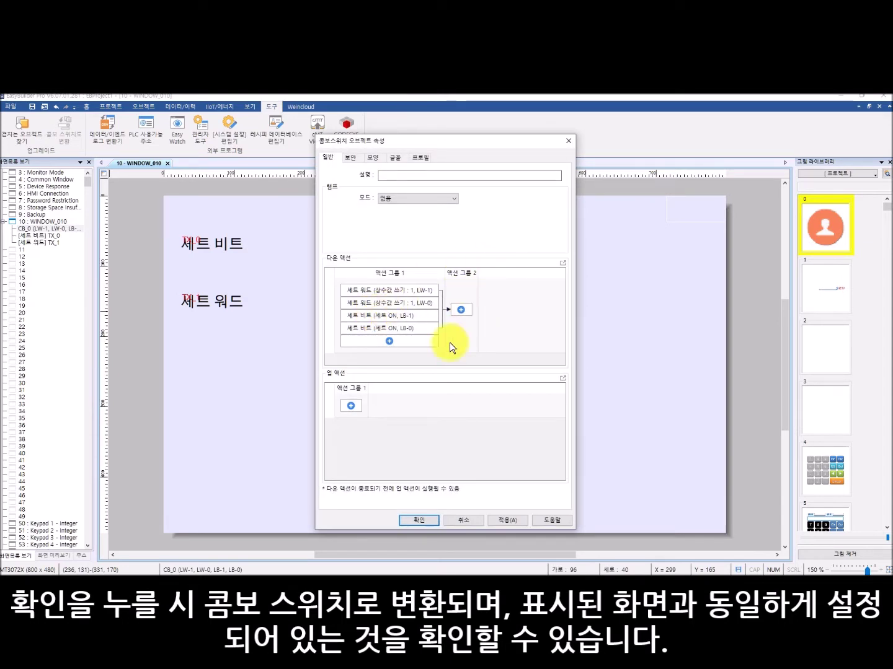
{"action": "left_click", "coordinate": [426, 520]}
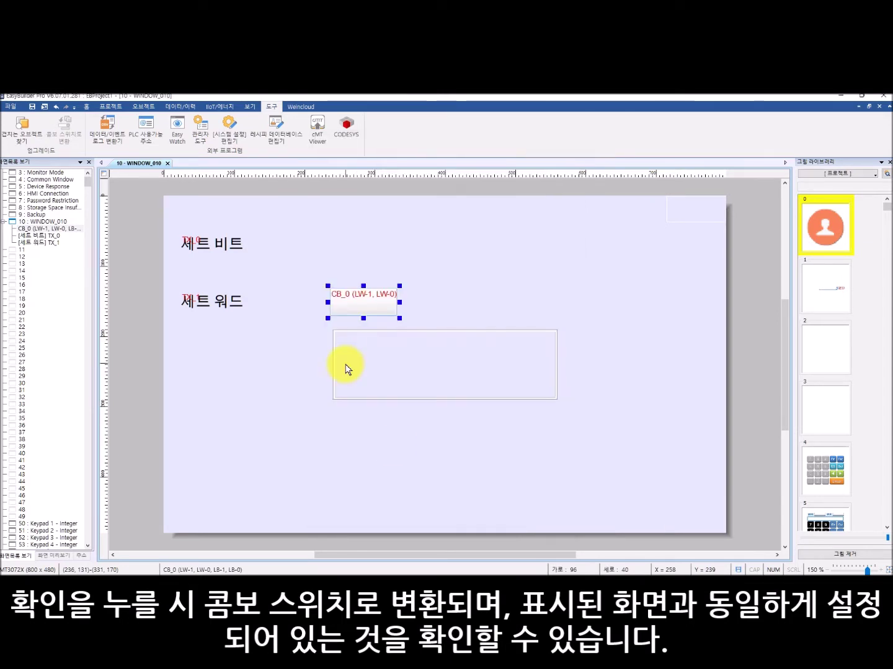
{"action": "left_click", "coordinate": [330, 320]}
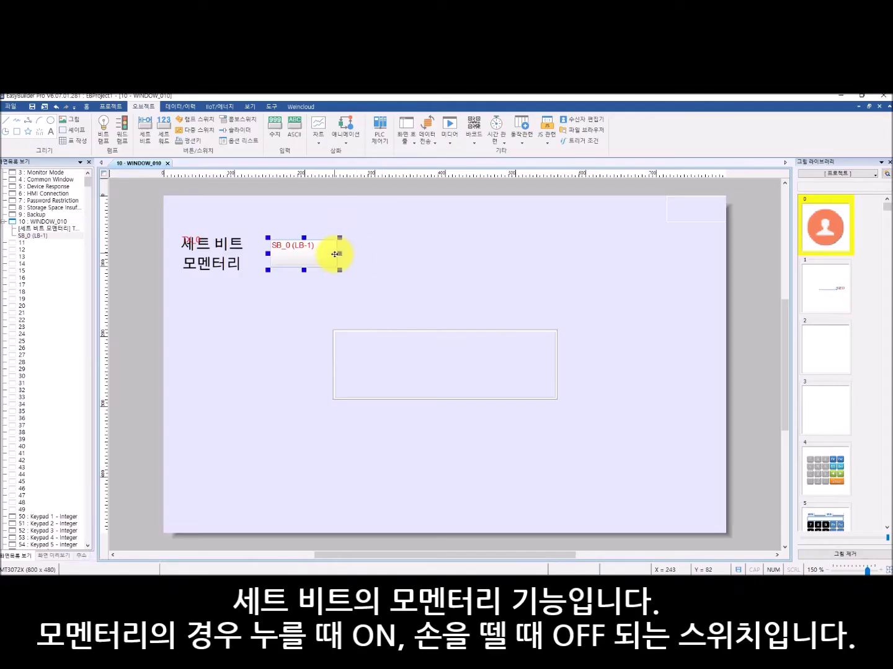
Check the settings of the momentary (모멘터리) Set Bit object, review its merged down and up actions, and convert it to a combo switch
{"action": "double_click", "coordinate": [332, 254]}
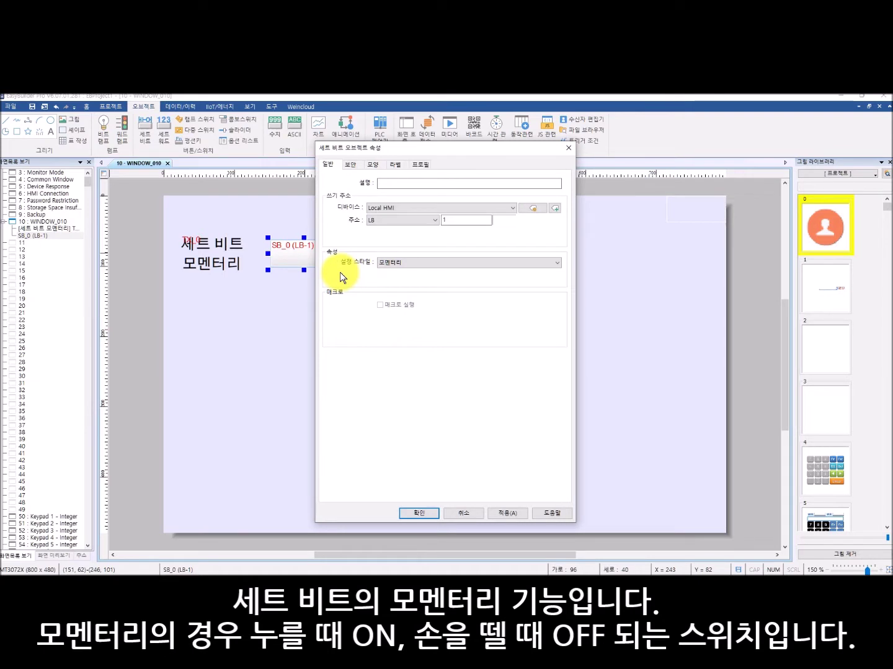
{"action": "left_click", "coordinate": [428, 512]}
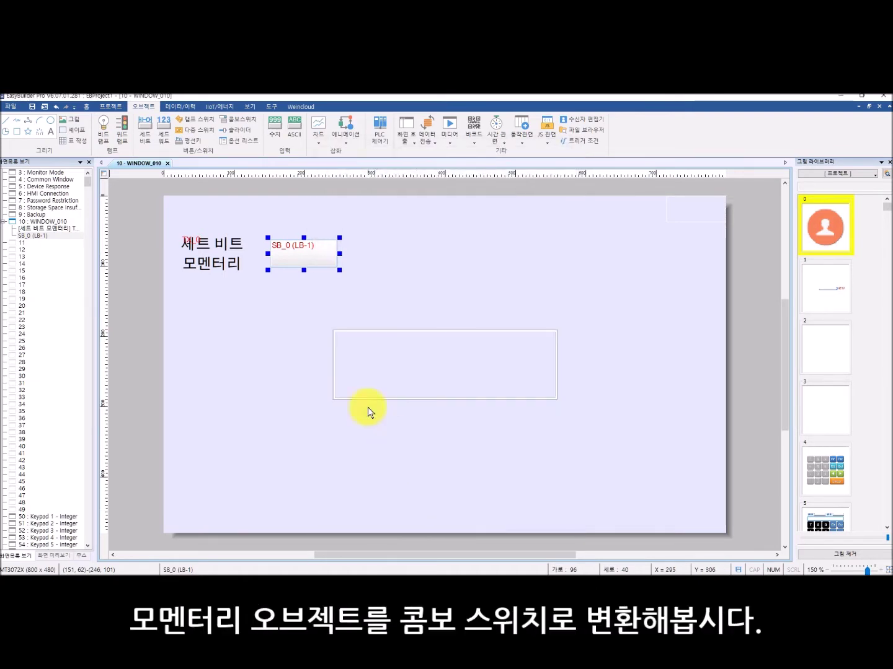
{"action": "right_click", "coordinate": [289, 255]}
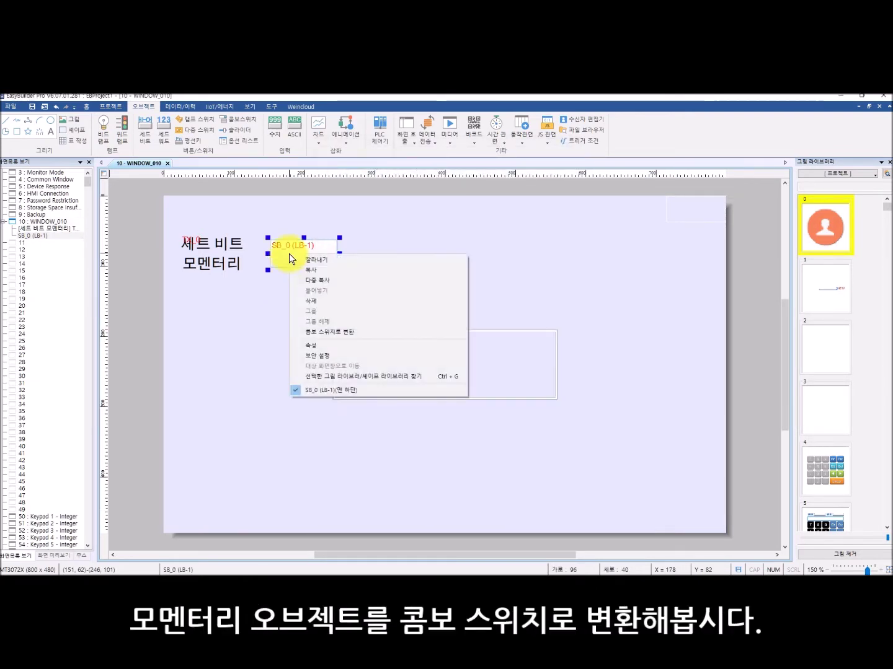
{"action": "left_click", "coordinate": [390, 333]}
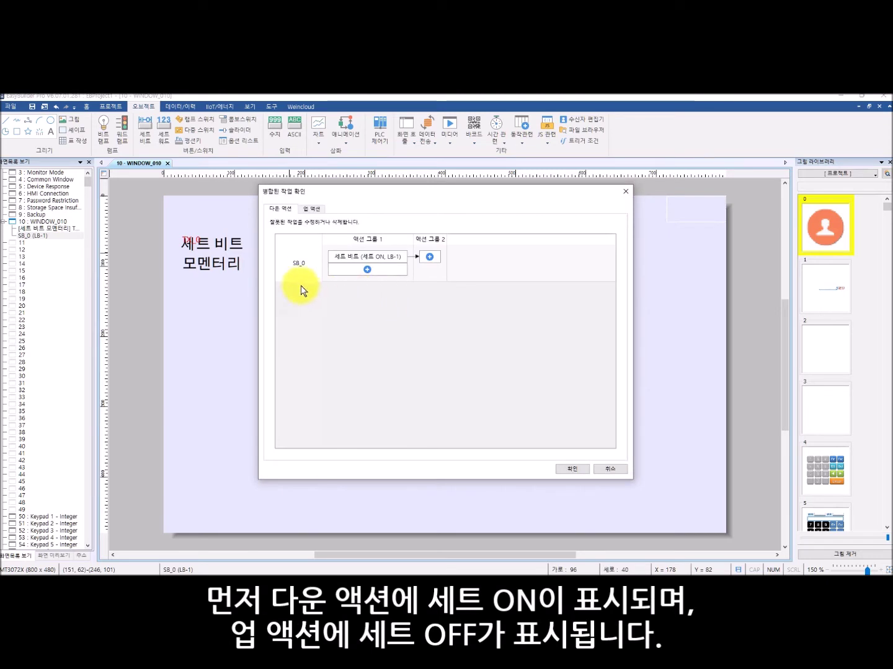
{"action": "left_click", "coordinate": [312, 208]}
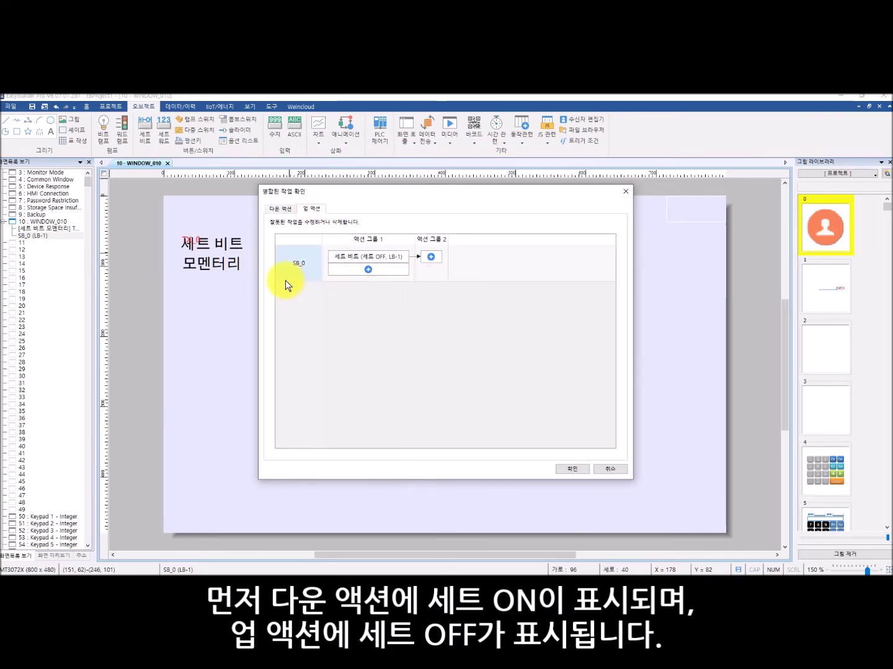
{"action": "left_click", "coordinate": [569, 469]}
{"action": "left_click", "coordinate": [324, 297]}
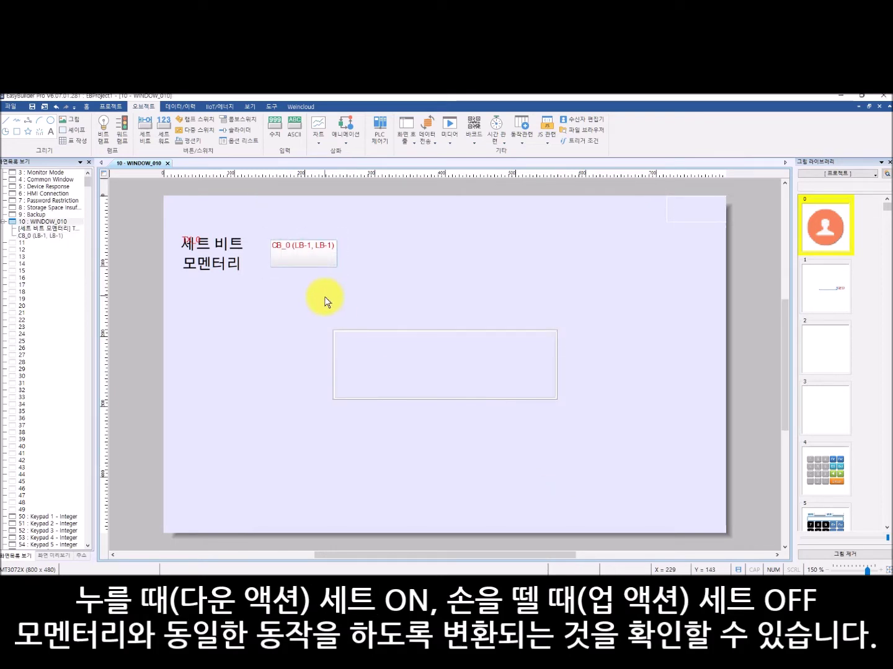
Review the down and up actions in the properties of the combo switch converted from the momentary object
{"action": "double_click", "coordinate": [302, 263]}
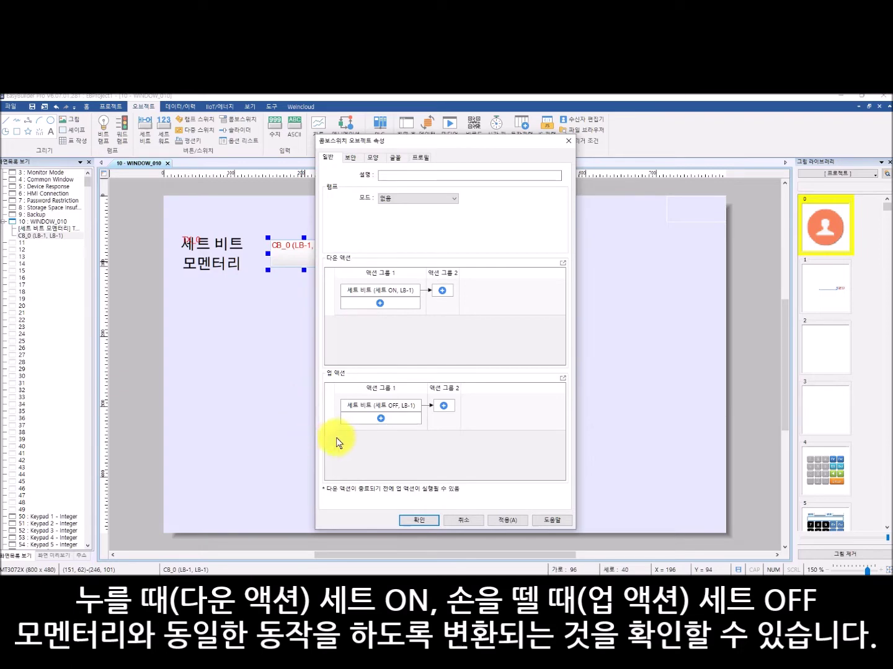
{"action": "left_click", "coordinate": [412, 523]}
{"action": "left_click", "coordinate": [348, 372]}
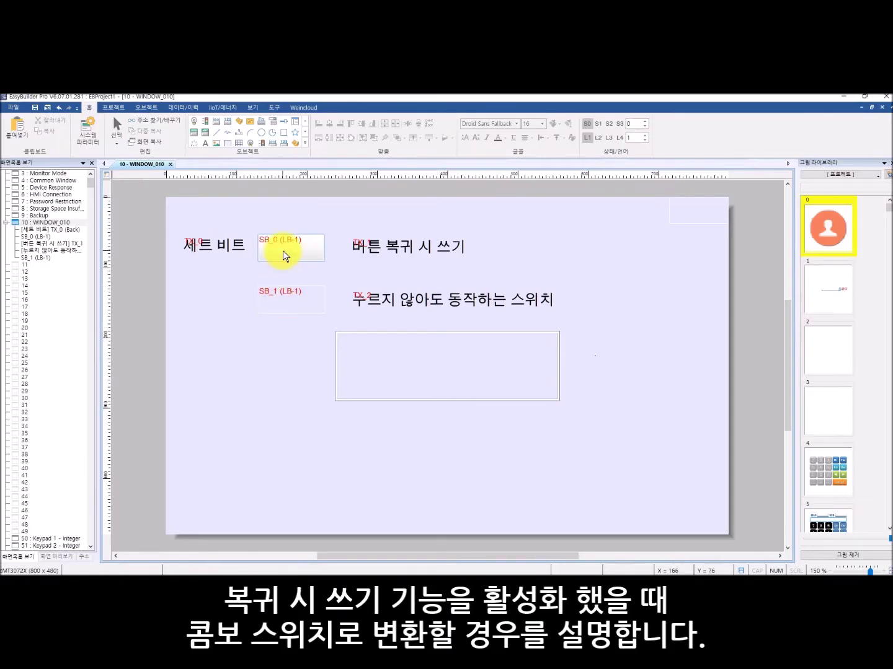
Inspect the write-on-release option (버튼 복귀시 쓰기) and setting style of Set Bit object SB_0, leaving the settings as they are
{"action": "left_click", "coordinate": [291, 254]}
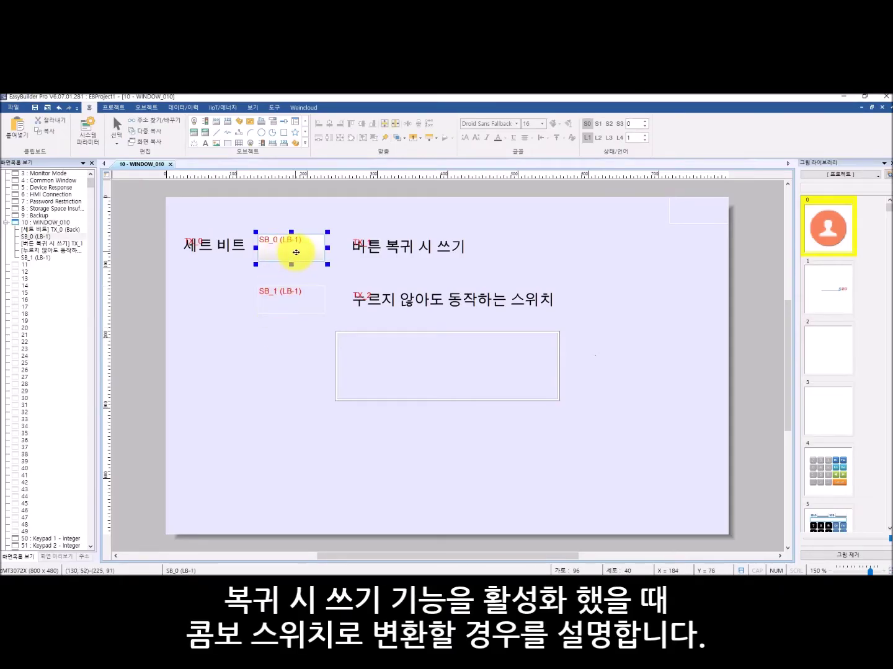
{"action": "double_click", "coordinate": [310, 253]}
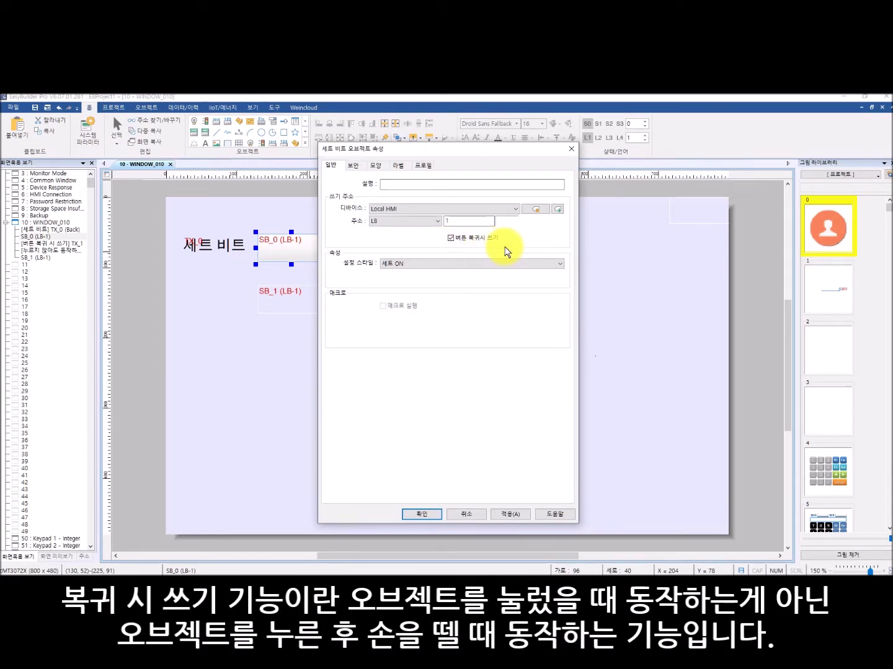
{"action": "left_click", "coordinate": [466, 513]}
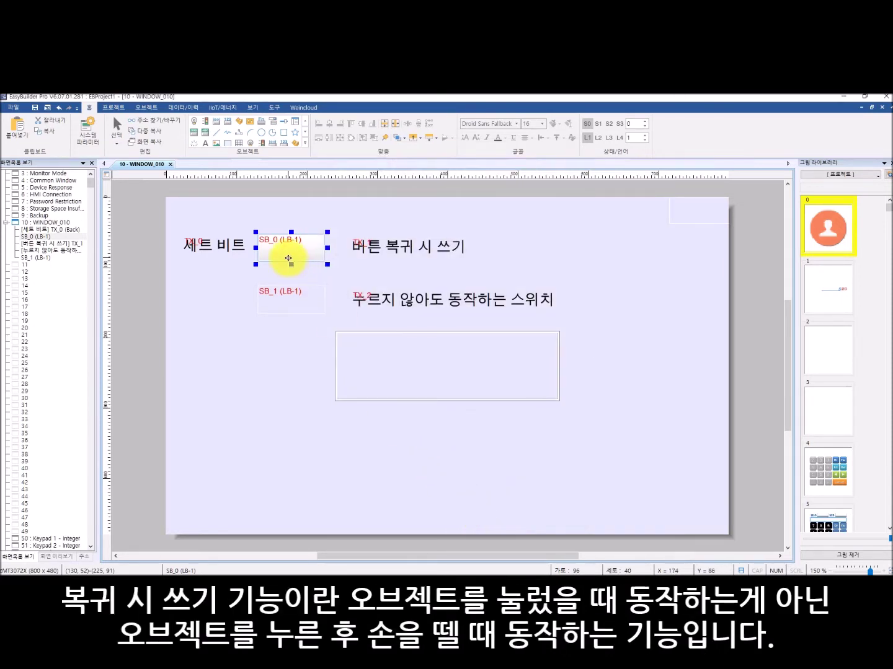
Convert the write-on-release Set Bit object SB_0 to a combo switch and review its resulting down and up actions
{"action": "right_click", "coordinate": [288, 258]}
{"action": "left_click", "coordinate": [388, 337]}
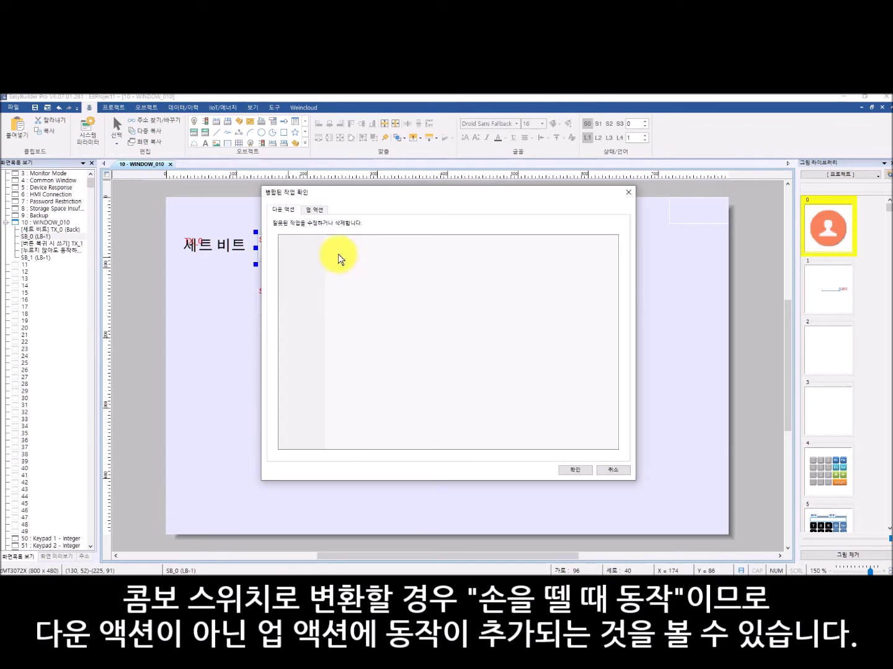
{"action": "left_click", "coordinate": [315, 211]}
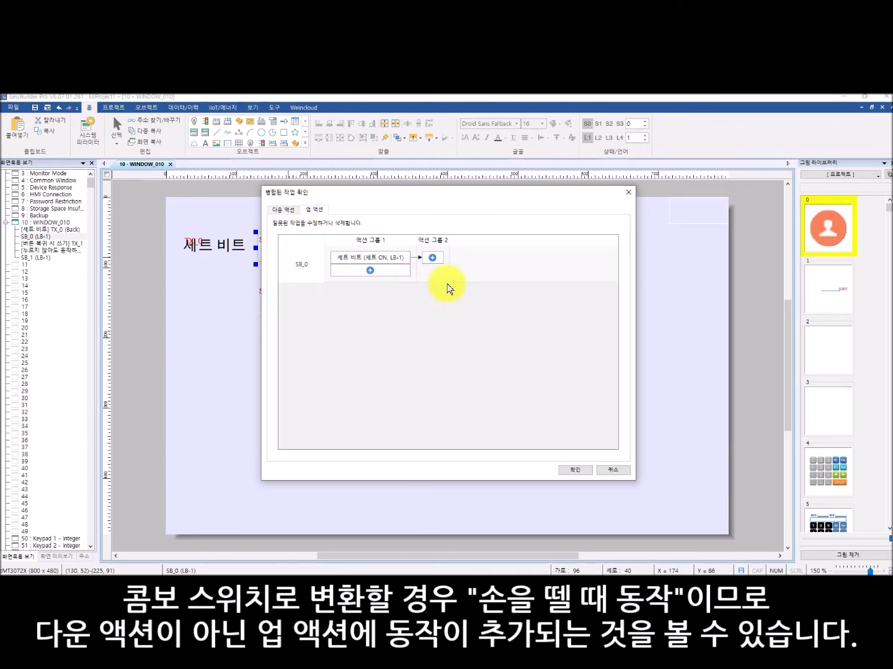
{"action": "left_click", "coordinate": [574, 470]}
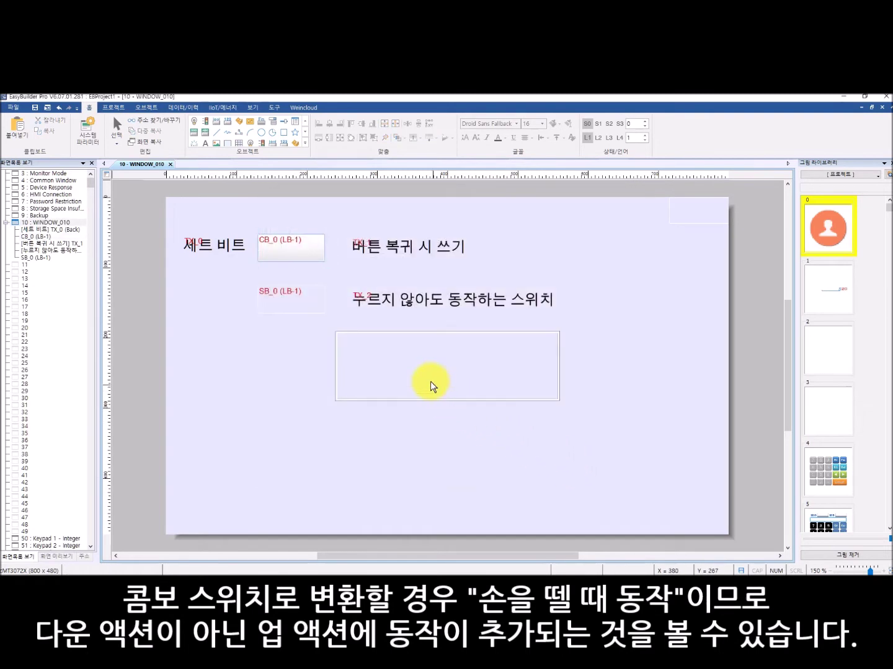
{"action": "double_click", "coordinate": [309, 258]}
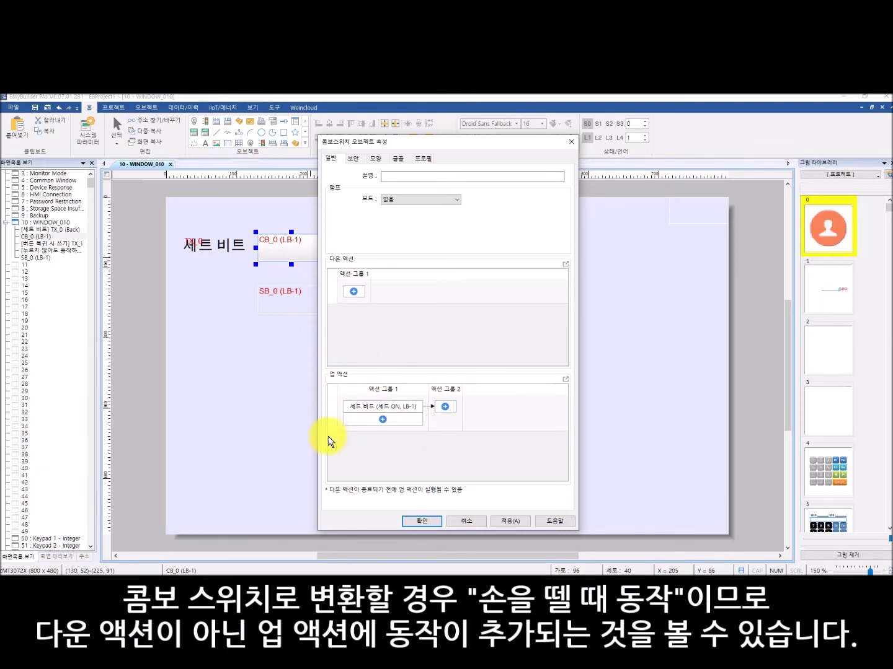
{"action": "left_click", "coordinate": [417, 522]}
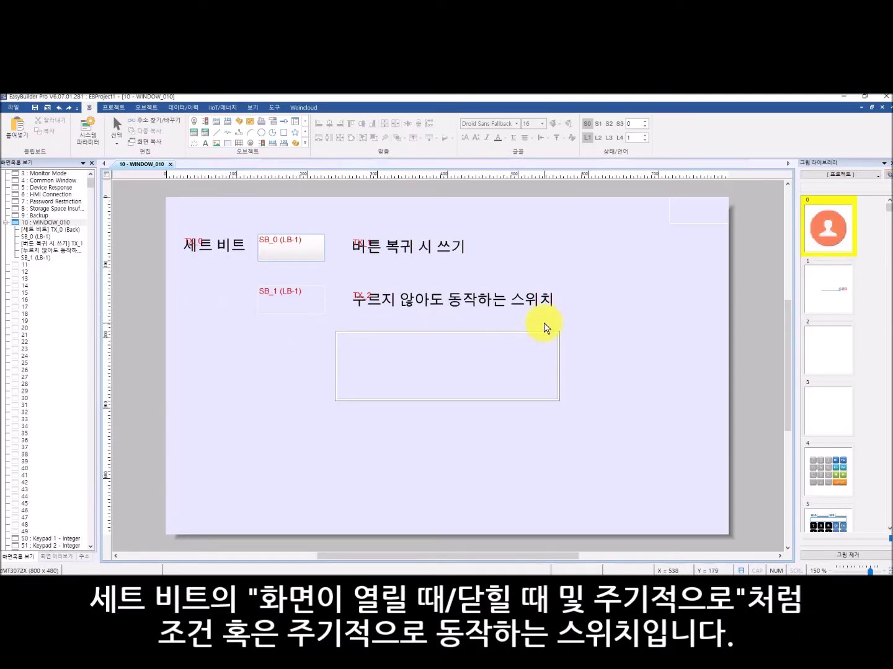
Examine SB_1's setting style options and whether this automatically triggered object can be converted to a combo switch
{"action": "double_click", "coordinate": [279, 320]}
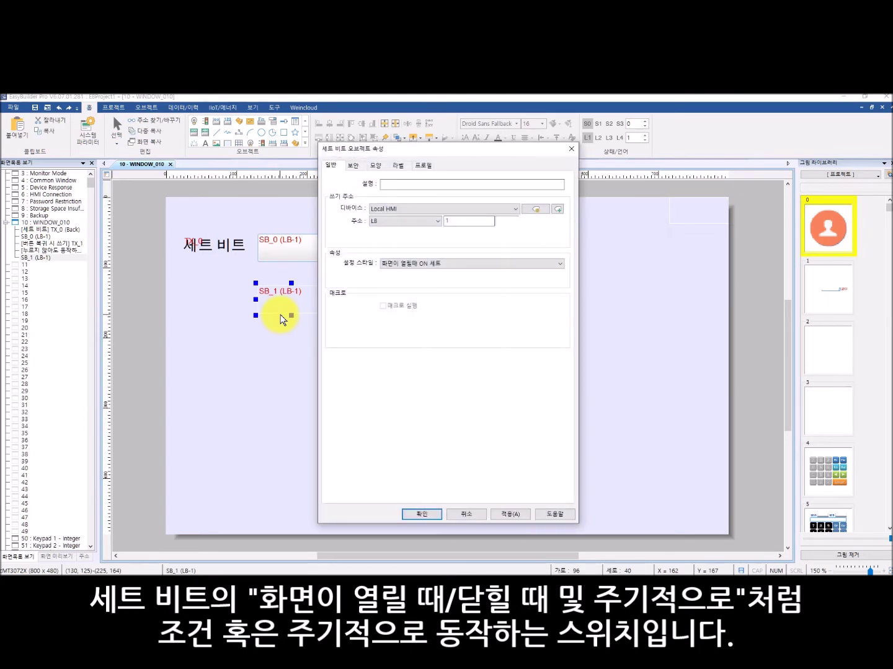
{"action": "left_click", "coordinate": [560, 265]}
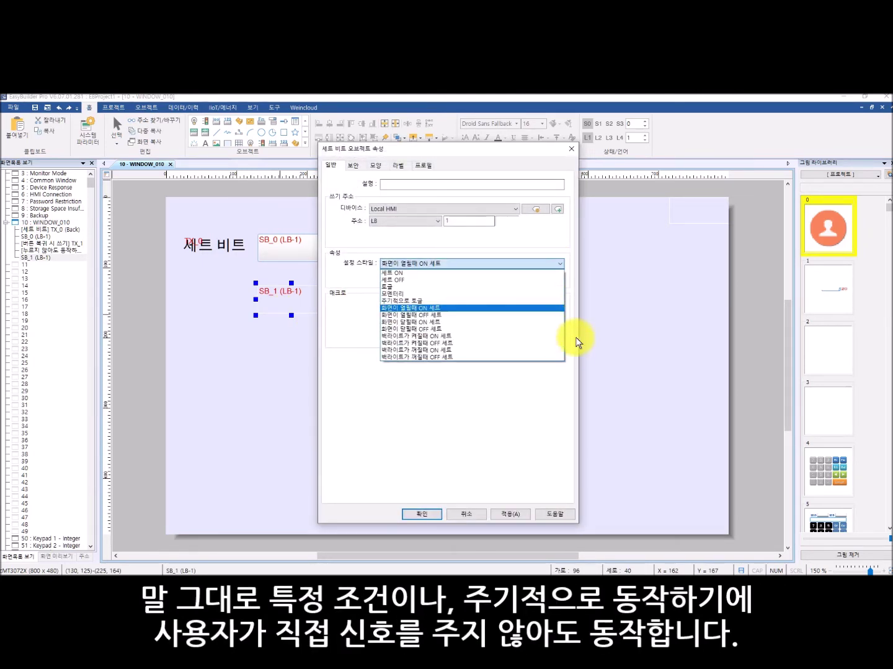
{"action": "left_click", "coordinate": [465, 514]}
{"action": "left_click", "coordinate": [465, 514]}
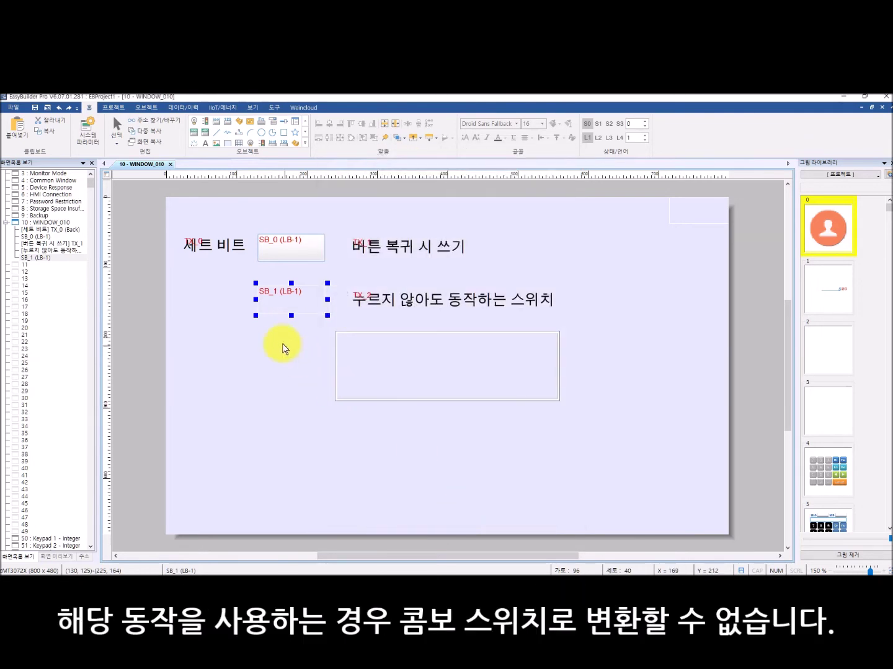
{"action": "right_click", "coordinate": [282, 314]}
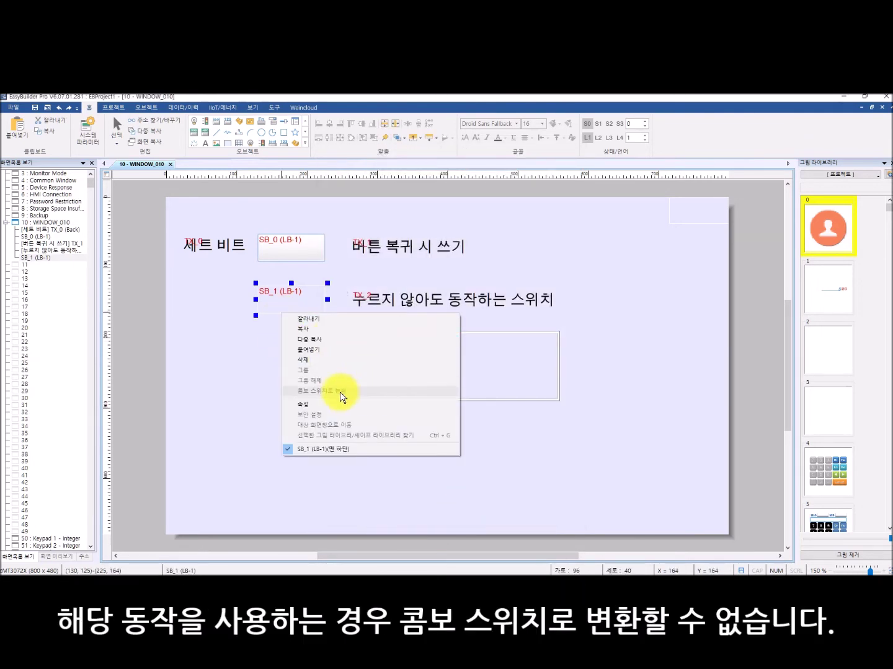
{"action": "left_click", "coordinate": [251, 365]}
Convert SB_0 and SB_1 together to a combo switch, reviewing the merged down and up actions and the warning list
{"action": "left_click_drag", "start_coordinate": [342, 214], "coordinate": [247, 340]}
{"action": "right_click", "coordinate": [310, 259]}
{"action": "left_click", "coordinate": [398, 341]}
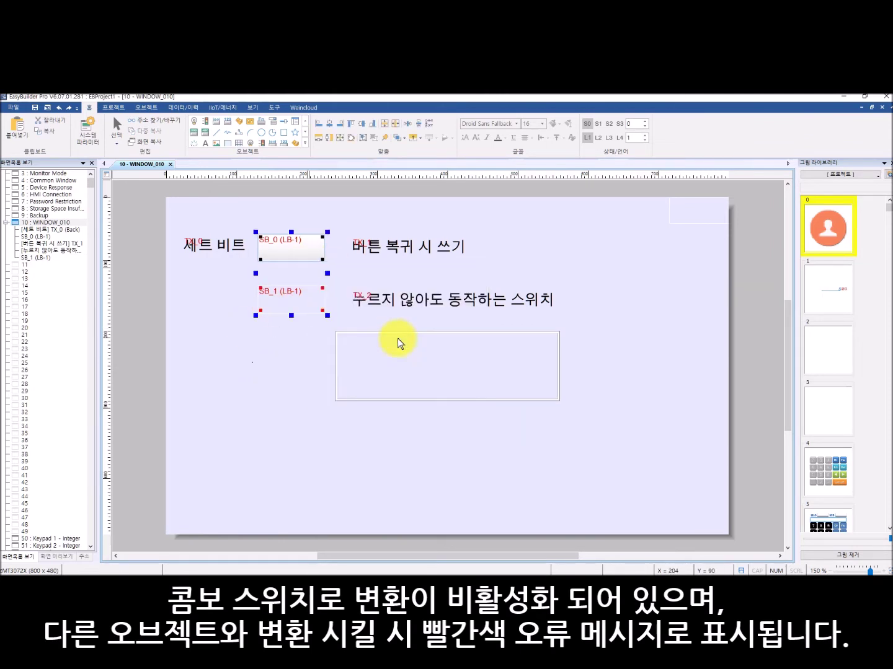
{"action": "mouse_move", "coordinate": [417, 261]}
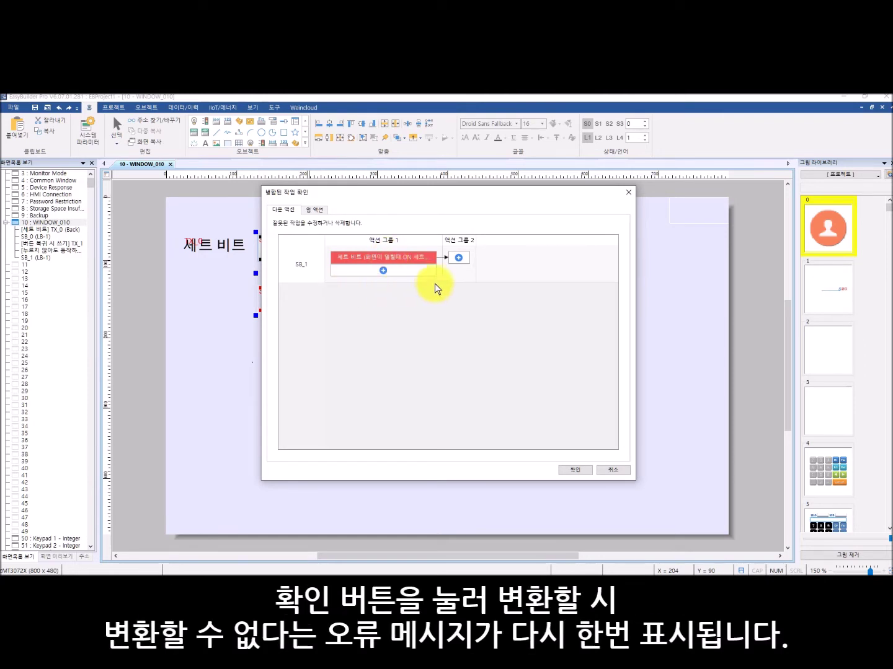
{"action": "left_click", "coordinate": [321, 212]}
{"action": "left_click", "coordinate": [285, 209]}
{"action": "left_click", "coordinate": [575, 470]}
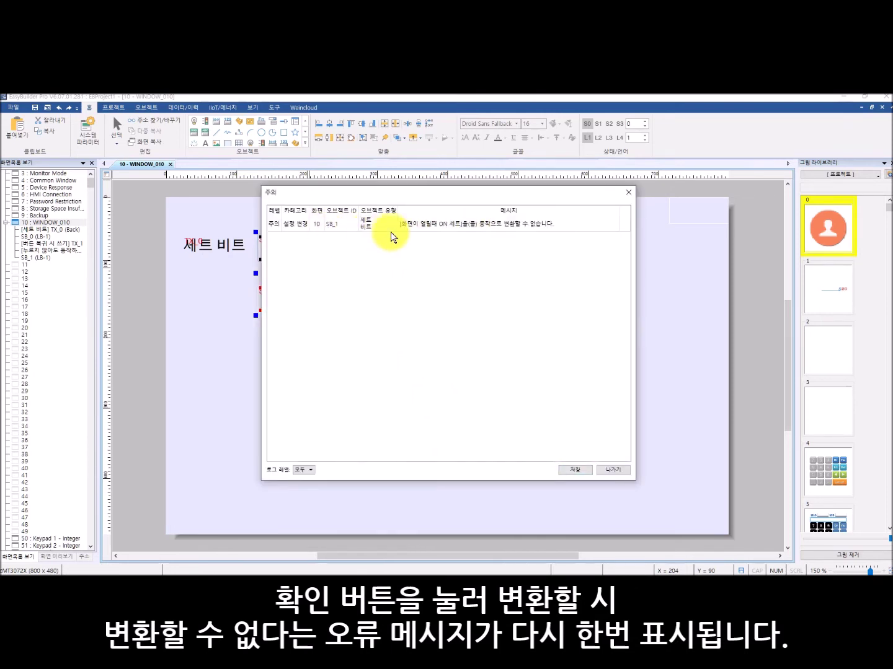
{"action": "left_click", "coordinate": [609, 469]}
Review which down and up actions the combo switch converted from SB_0 and SB_1 contains, without changing it
{"action": "left_click", "coordinate": [314, 313]}
{"action": "left_click", "coordinate": [287, 246]}
{"action": "double_click", "coordinate": [288, 246]}
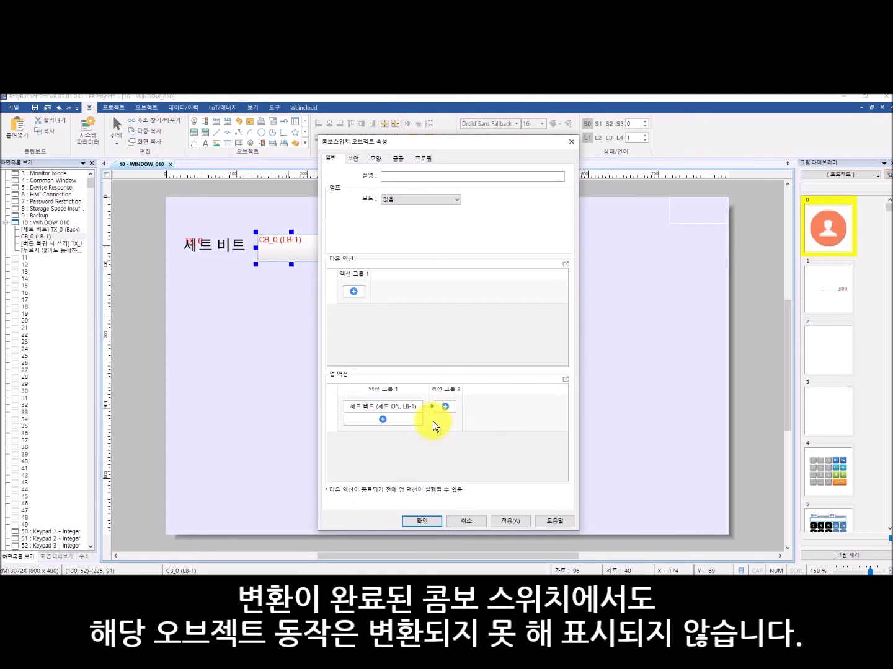
{"action": "left_click", "coordinate": [462, 521]}
{"action": "left_click", "coordinate": [305, 371]}
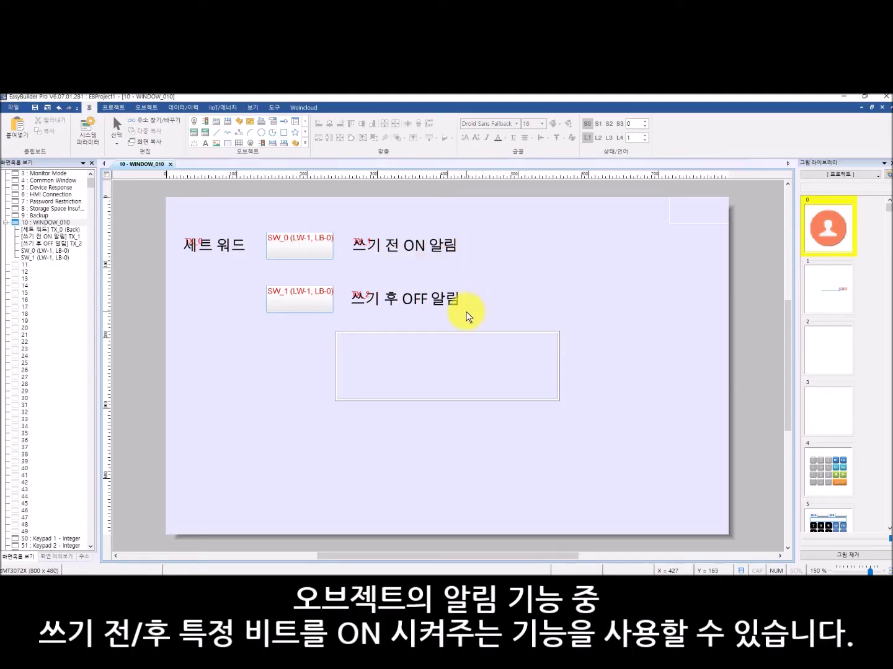
Examine the notification settings of Set Word objects SW_0 and SW_1, including ON/OFF state, before/after write timing and notification address
{"action": "left_click", "coordinate": [310, 243]}
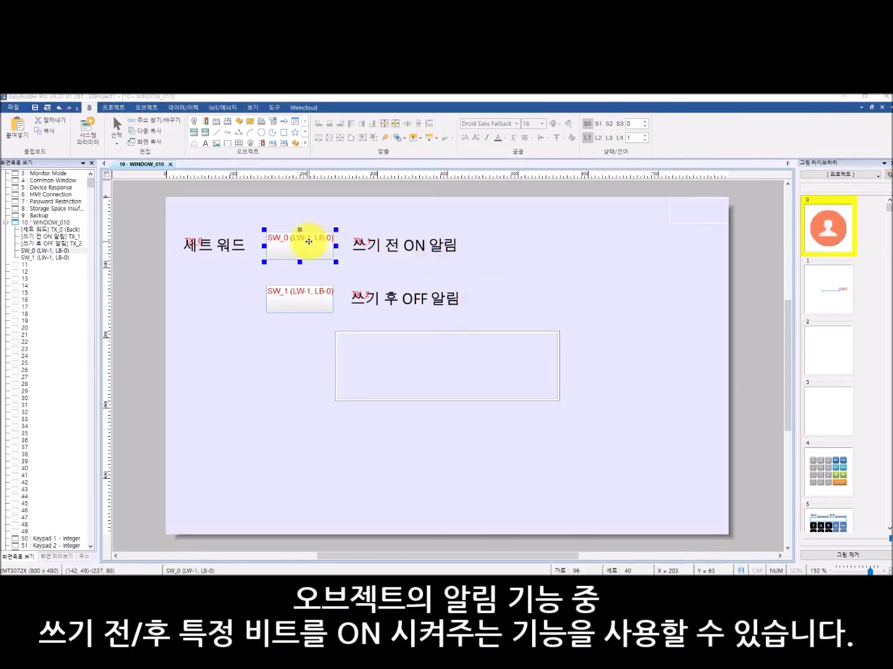
{"action": "double_click", "coordinate": [308, 241]}
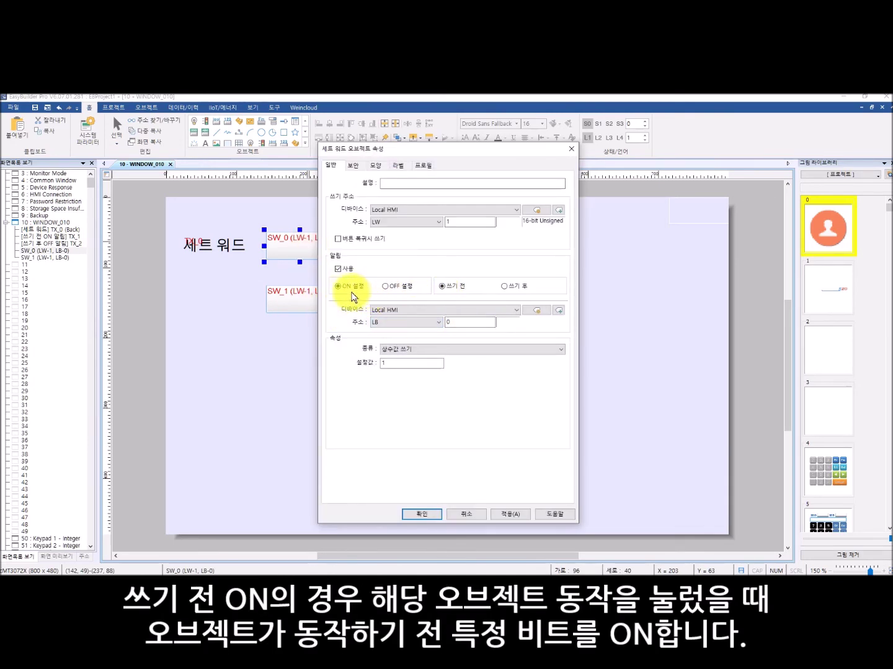
{"action": "left_click", "coordinate": [472, 515]}
{"action": "left_click", "coordinate": [304, 301]}
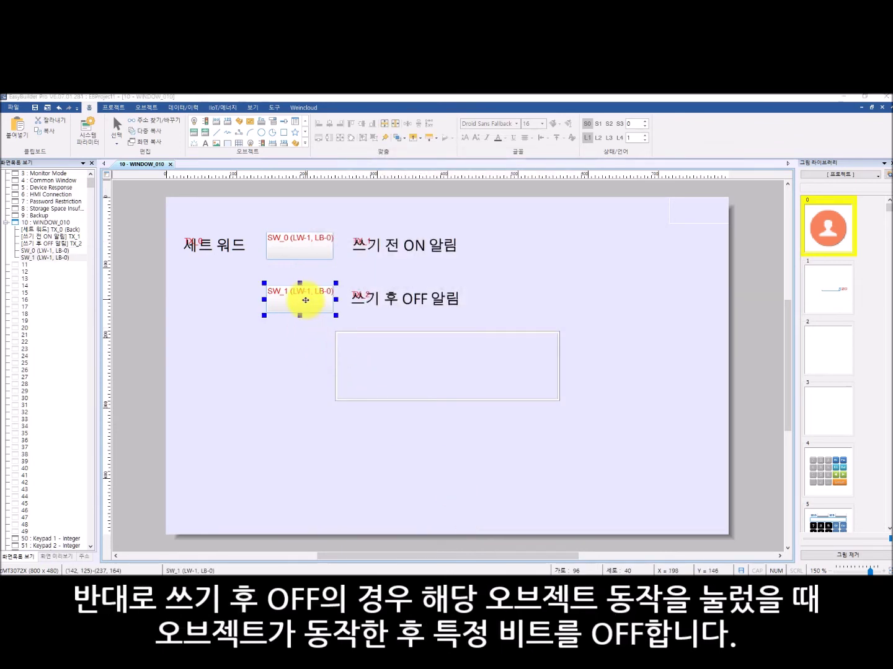
{"action": "double_click", "coordinate": [305, 300]}
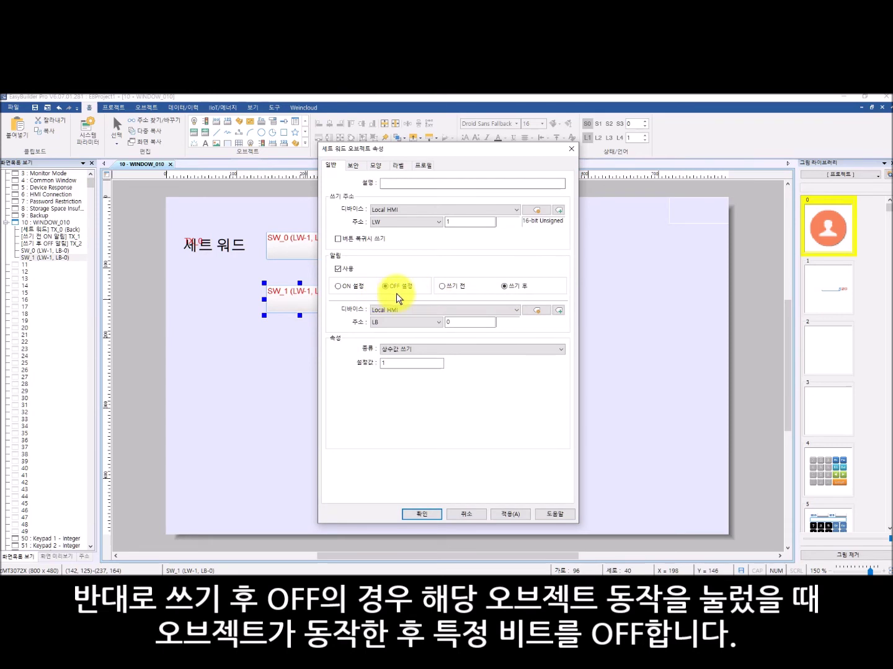
{"action": "left_click", "coordinate": [420, 515]}
Convert SW_0 and SW_1 together to a combo switch, reviewing how their write and notification actions are grouped before accepting the merge
{"action": "left_click", "coordinate": [323, 361]}
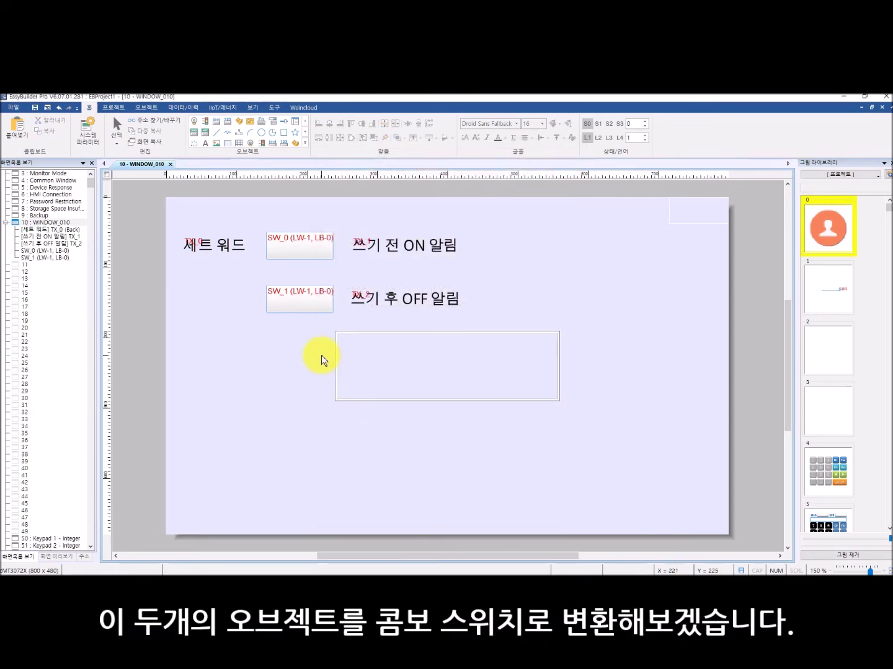
{"action": "left_click_drag", "start_coordinate": [339, 330], "coordinate": [325, 269]}
{"action": "right_click", "coordinate": [318, 254]}
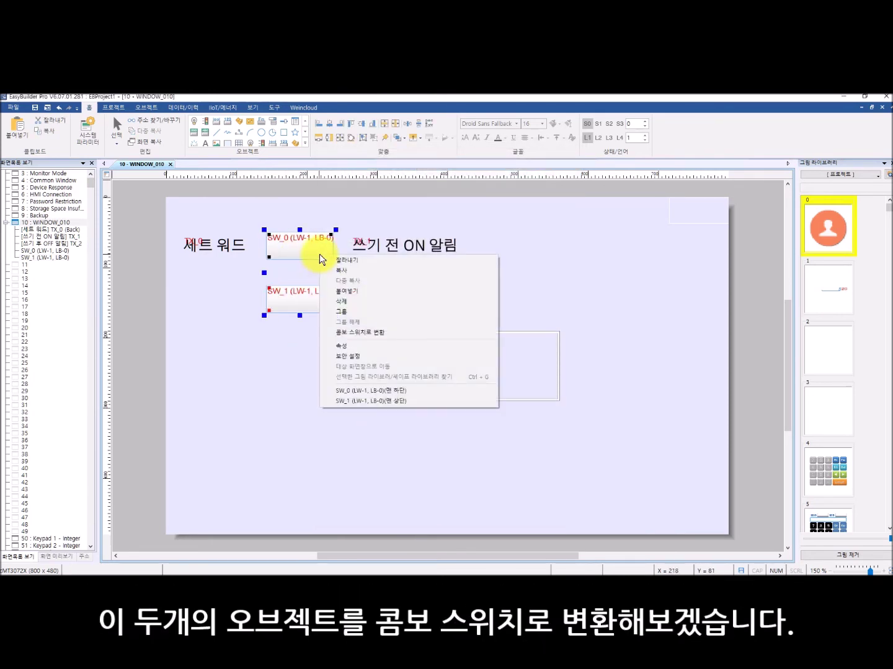
{"action": "left_click", "coordinate": [380, 333]}
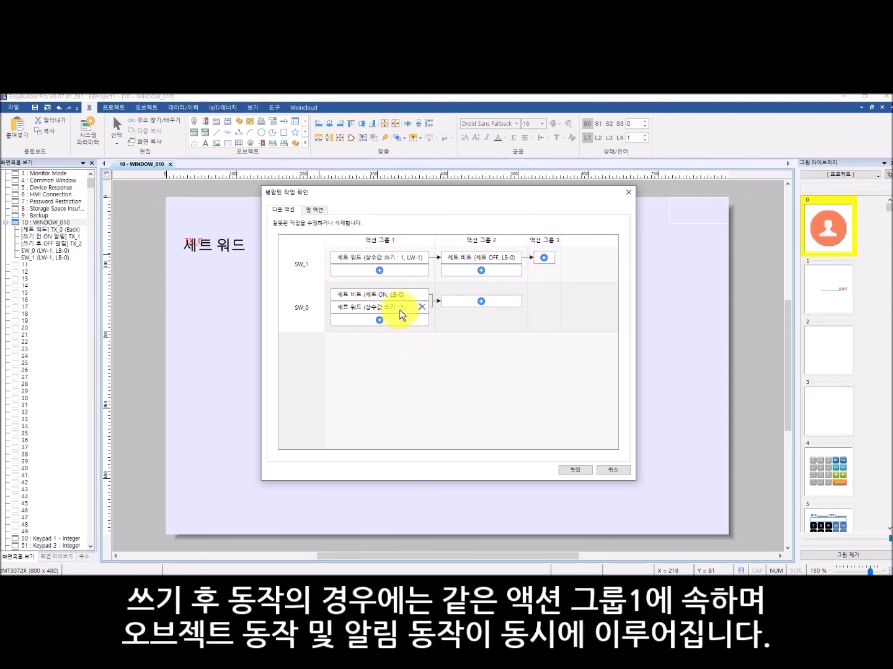
{"action": "mouse_move", "coordinate": [338, 295]}
{"action": "left_mouse_down"}
{"action": "mouse_move", "coordinate": [385, 302]}
{"action": "mouse_move", "coordinate": [340, 293]}
{"action": "mouse_move", "coordinate": [351, 311]}
{"action": "left_mouse_up"}
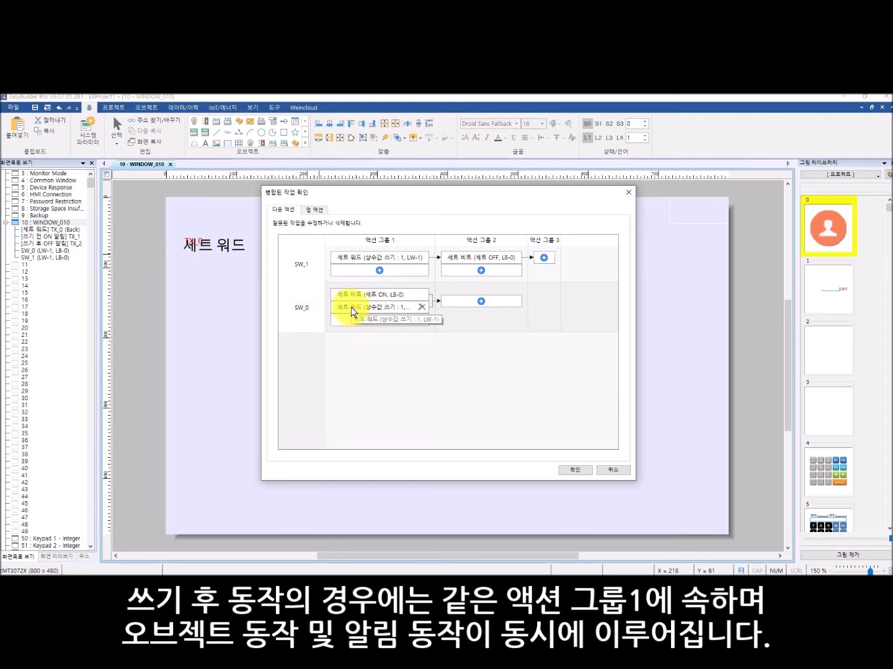
{"action": "left_click", "coordinate": [568, 471]}
Review the down and up action groups of the combo switch converted from SW_0 and SW_1
{"action": "left_click", "coordinate": [305, 304]}
{"action": "double_click", "coordinate": [305, 304]}
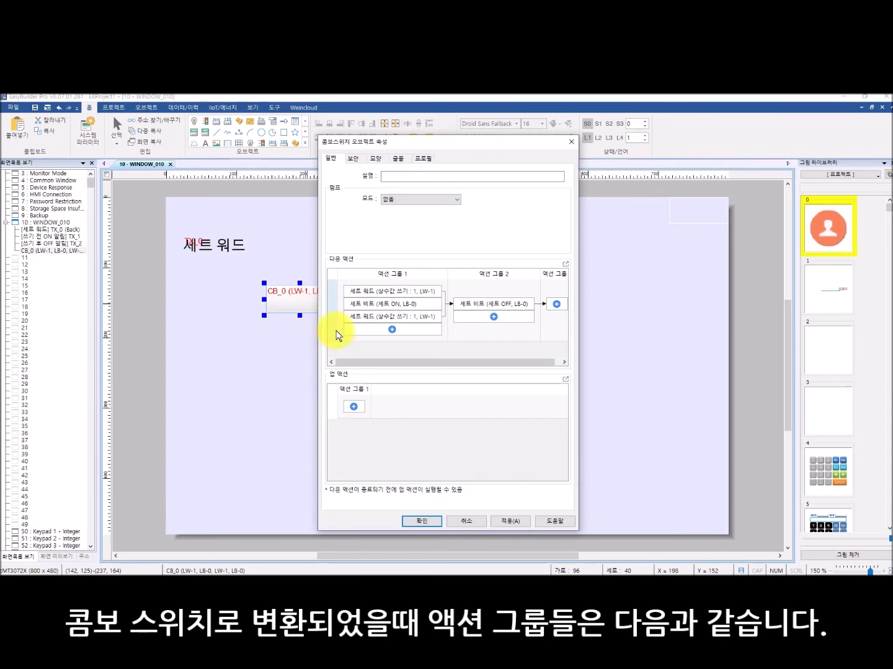
{"action": "mouse_move", "coordinate": [413, 369]}
{"action": "left_mouse_down"}
{"action": "mouse_move", "coordinate": [454, 372]}
{"action": "mouse_move", "coordinate": [410, 366]}
{"action": "left_mouse_up"}
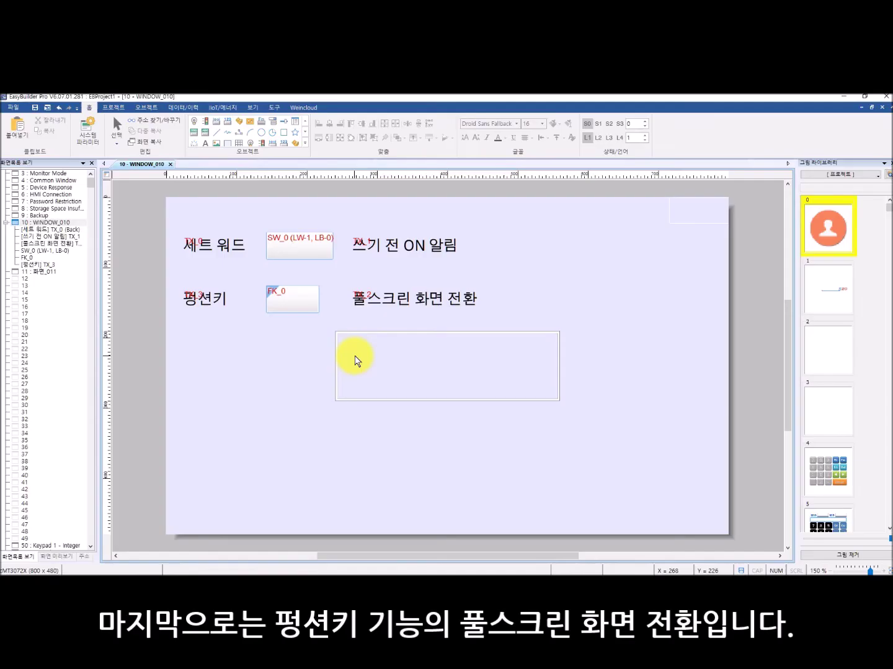
Examine function key FK_0's settings for the full-screen window change, including its target window and notification option
{"action": "left_click", "coordinate": [306, 298]}
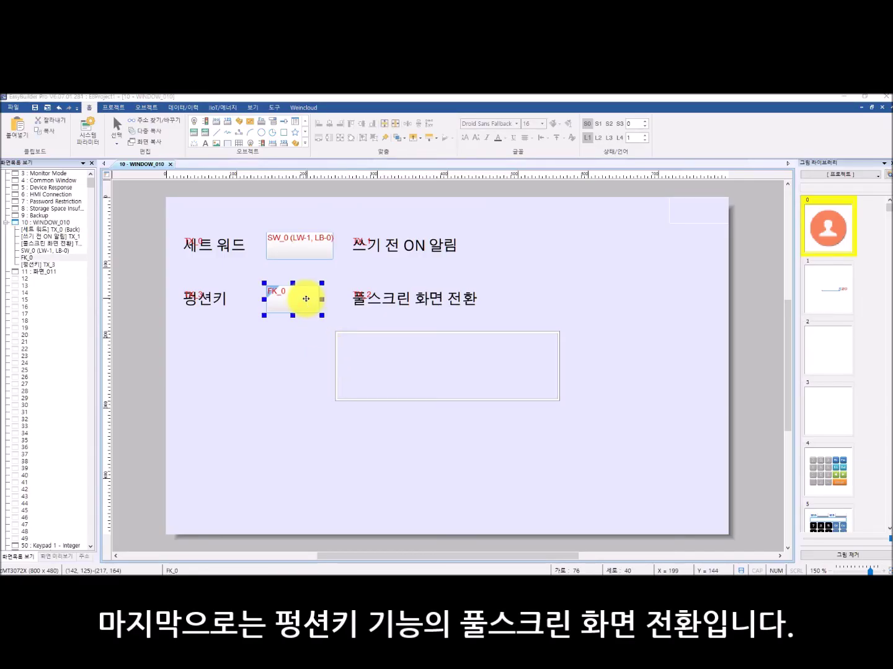
{"action": "double_click", "coordinate": [305, 298]}
{"action": "left_click", "coordinate": [554, 245]}
{"action": "left_click", "coordinate": [556, 250]}
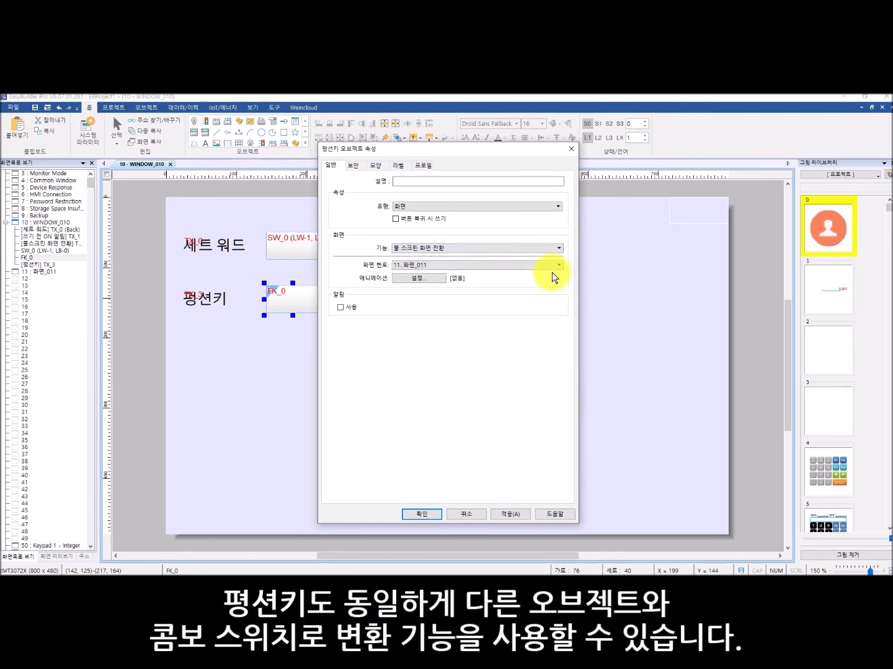
{"action": "left_click", "coordinate": [419, 514]}
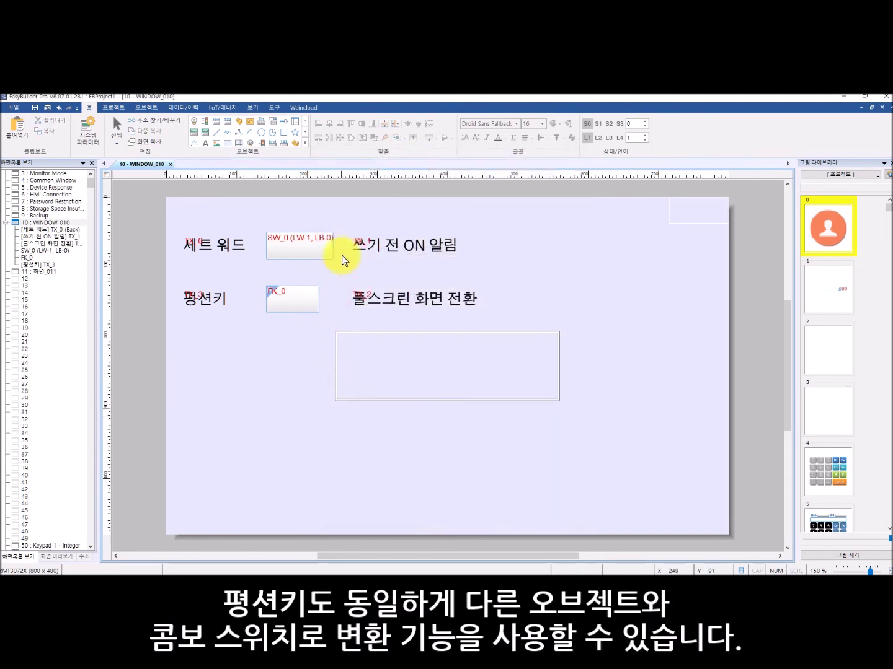
Start converting SW_0 and FK_0 together to a combo switch and inspect the flagged SW_0 actions in the merged down actions
{"action": "left_click_drag", "start_coordinate": [345, 224], "coordinate": [254, 335]}
{"action": "right_click", "coordinate": [294, 303]}
{"action": "left_click", "coordinate": [371, 384]}
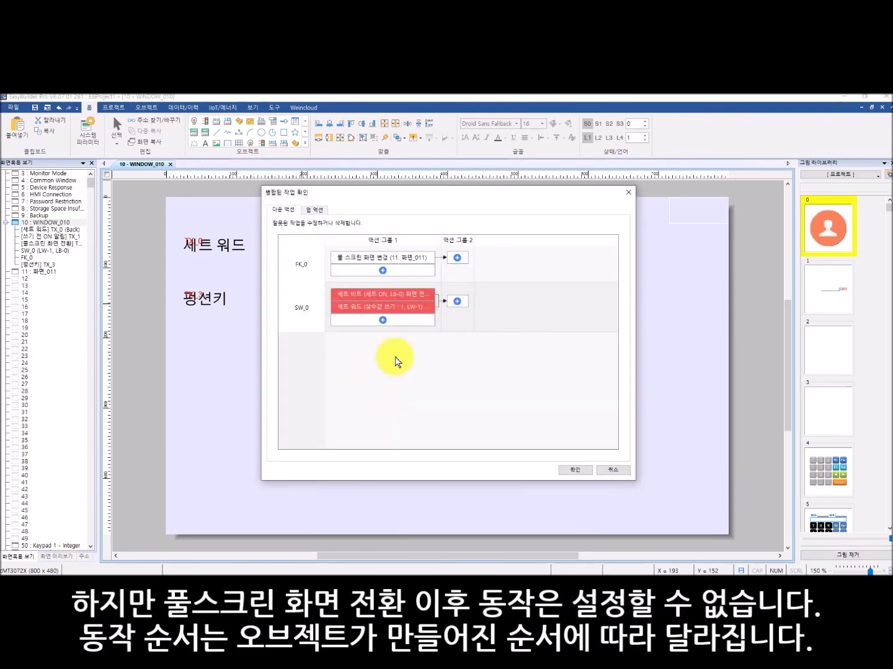
{"action": "mouse_move", "coordinate": [413, 314]}
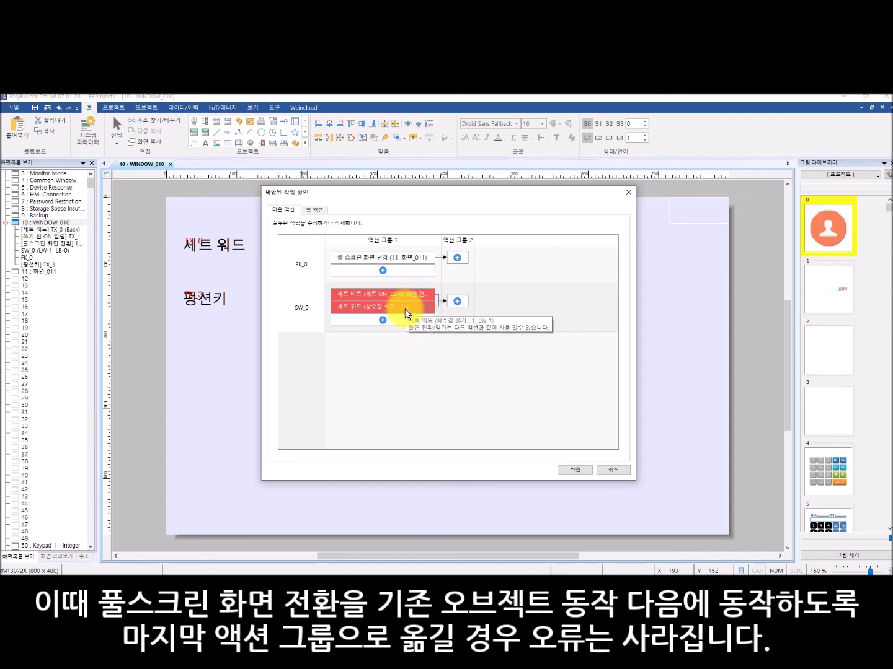
Move the full-screen change to window 11 into action group 2 after SW_0's actions and accept the merge, reviewing the resulting combo switch
{"action": "left_click_drag", "start_coordinate": [390, 258], "coordinate": [472, 304]}
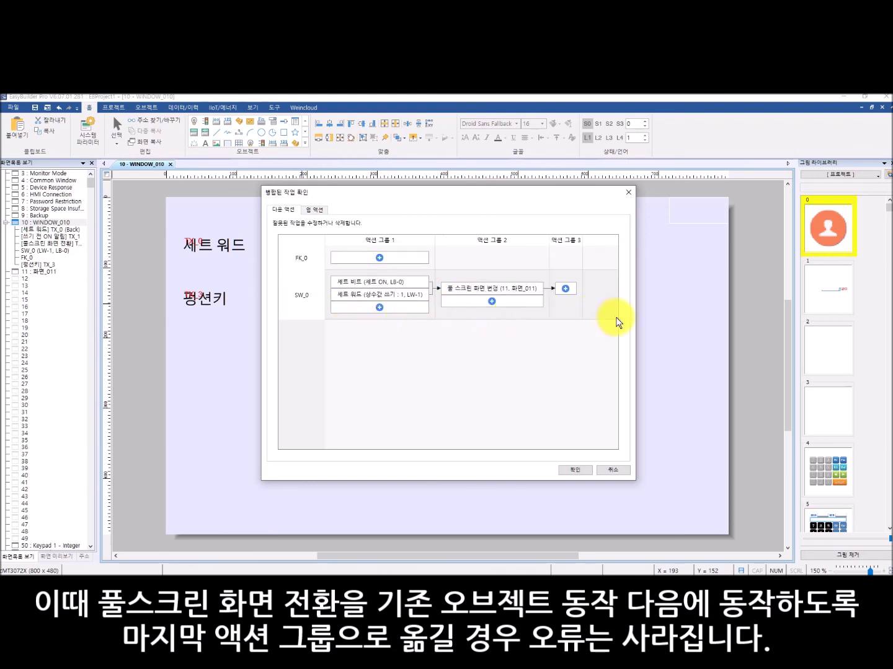
{"action": "left_click", "coordinate": [490, 290]}
{"action": "left_click", "coordinate": [571, 470]}
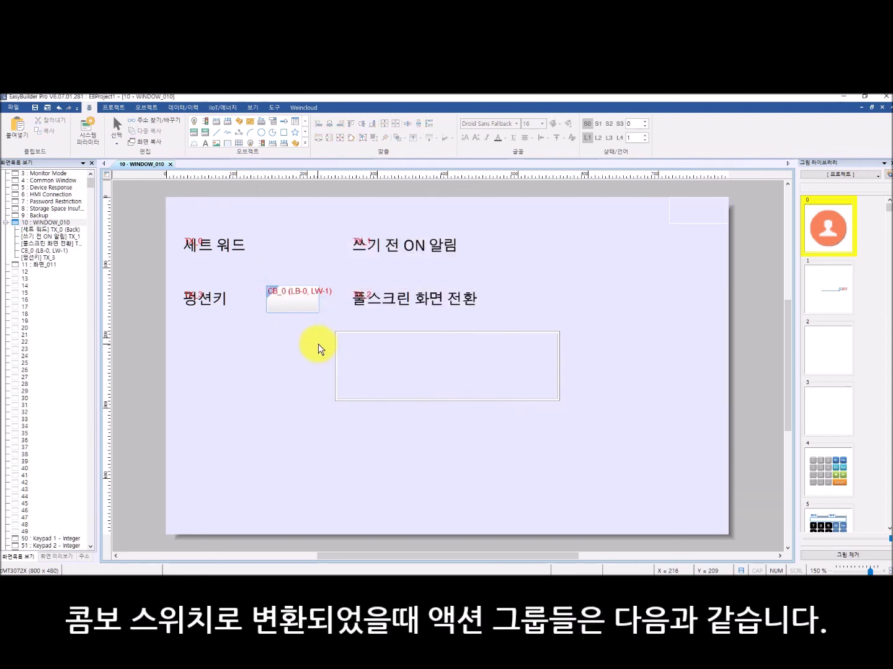
{"action": "double_click", "coordinate": [301, 299]}
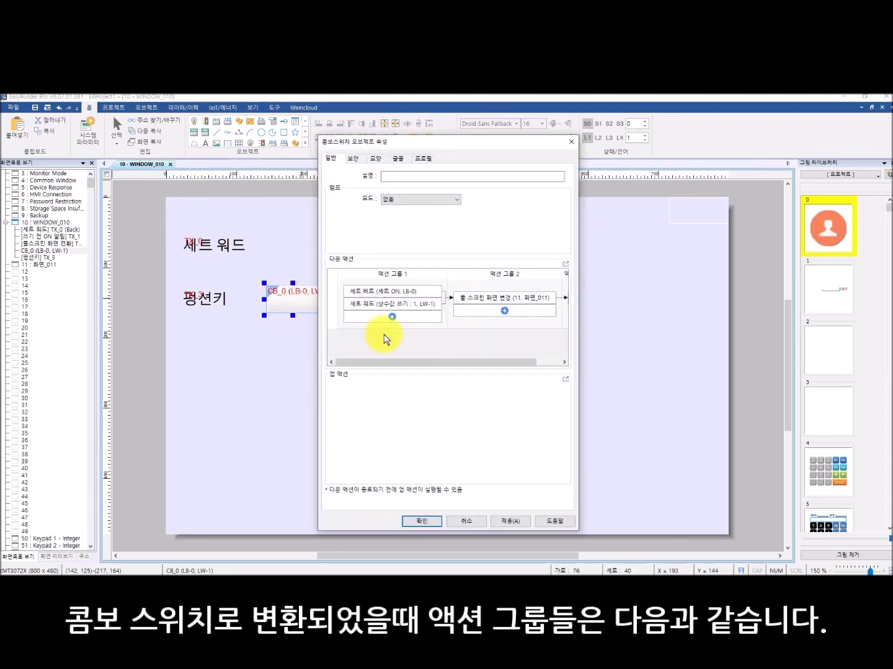